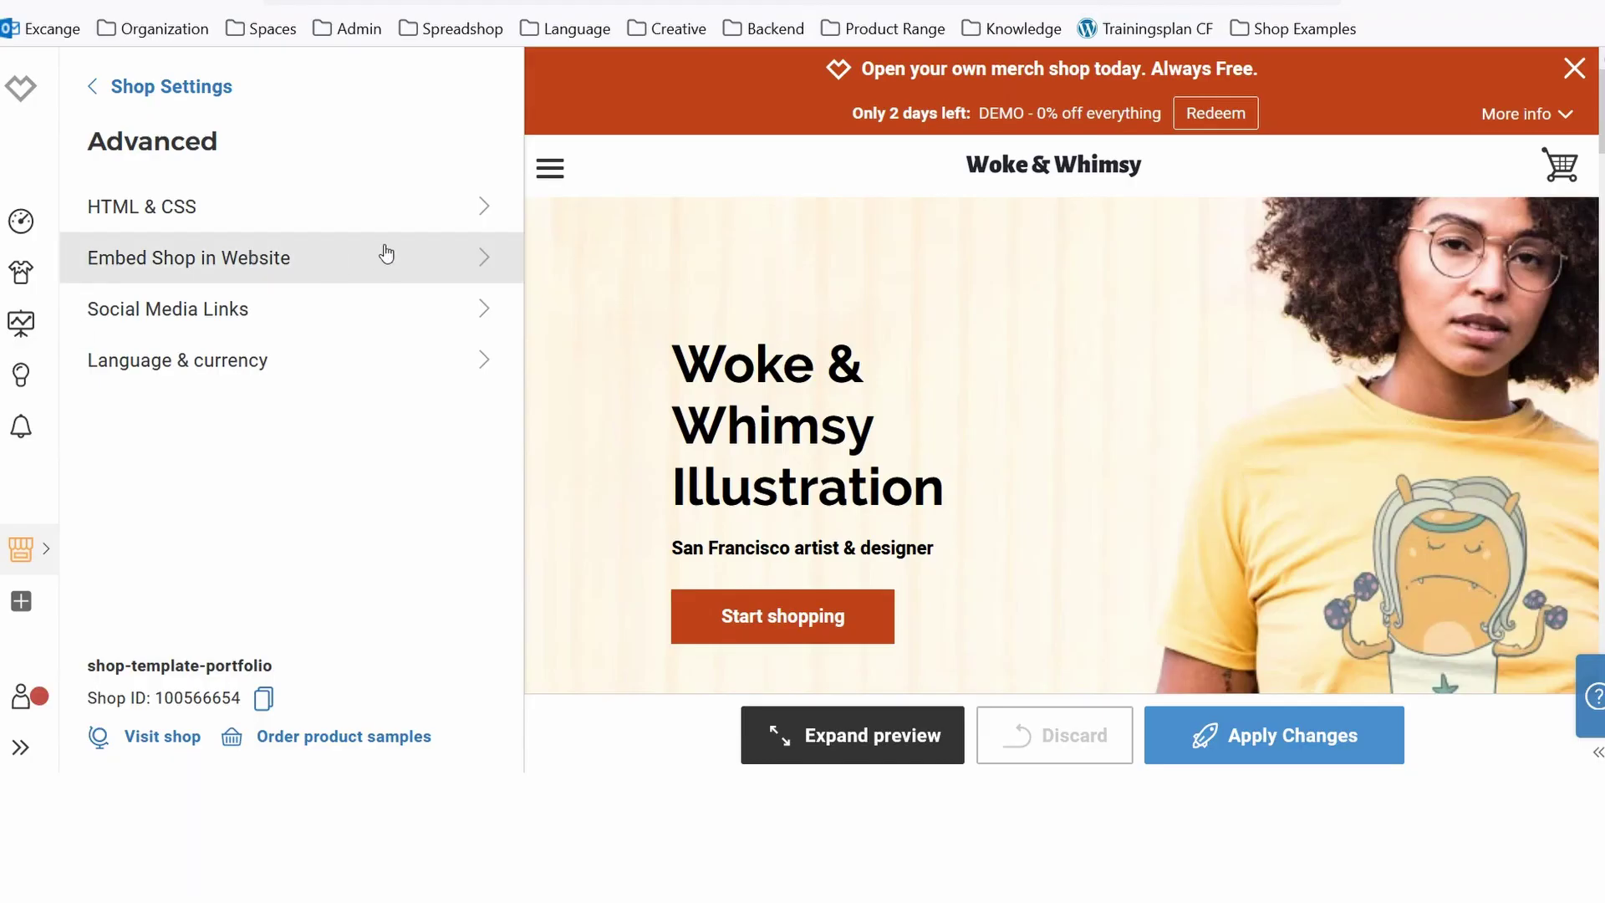
Step: Return to the main Shop Settings list and open its Advanced section
left_click(172, 87)
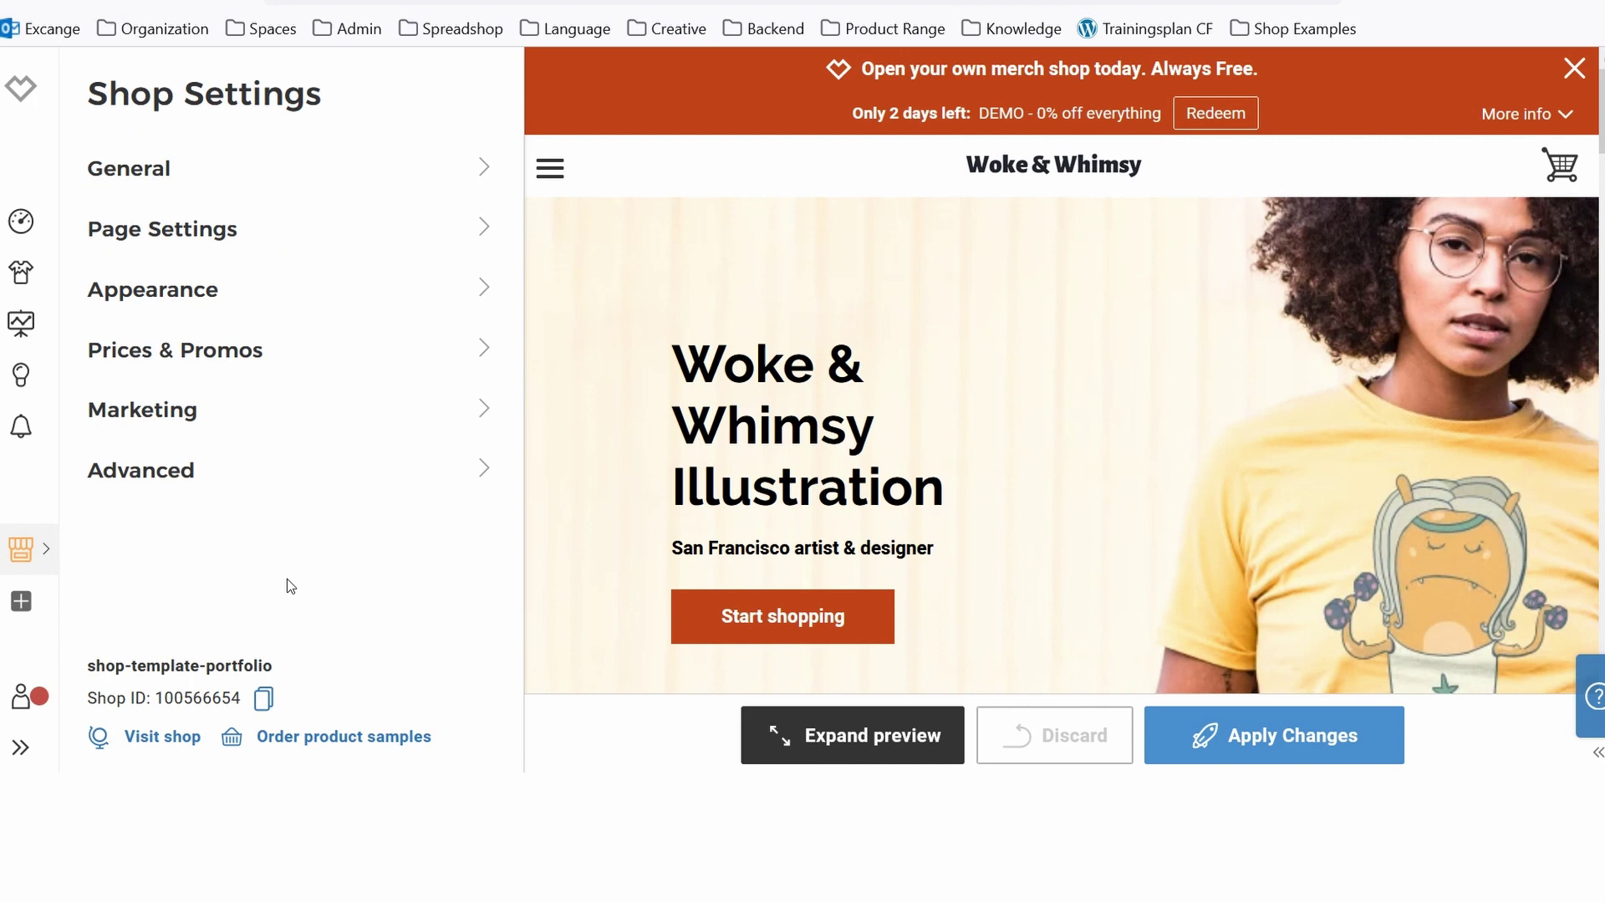
left_click(226, 471)
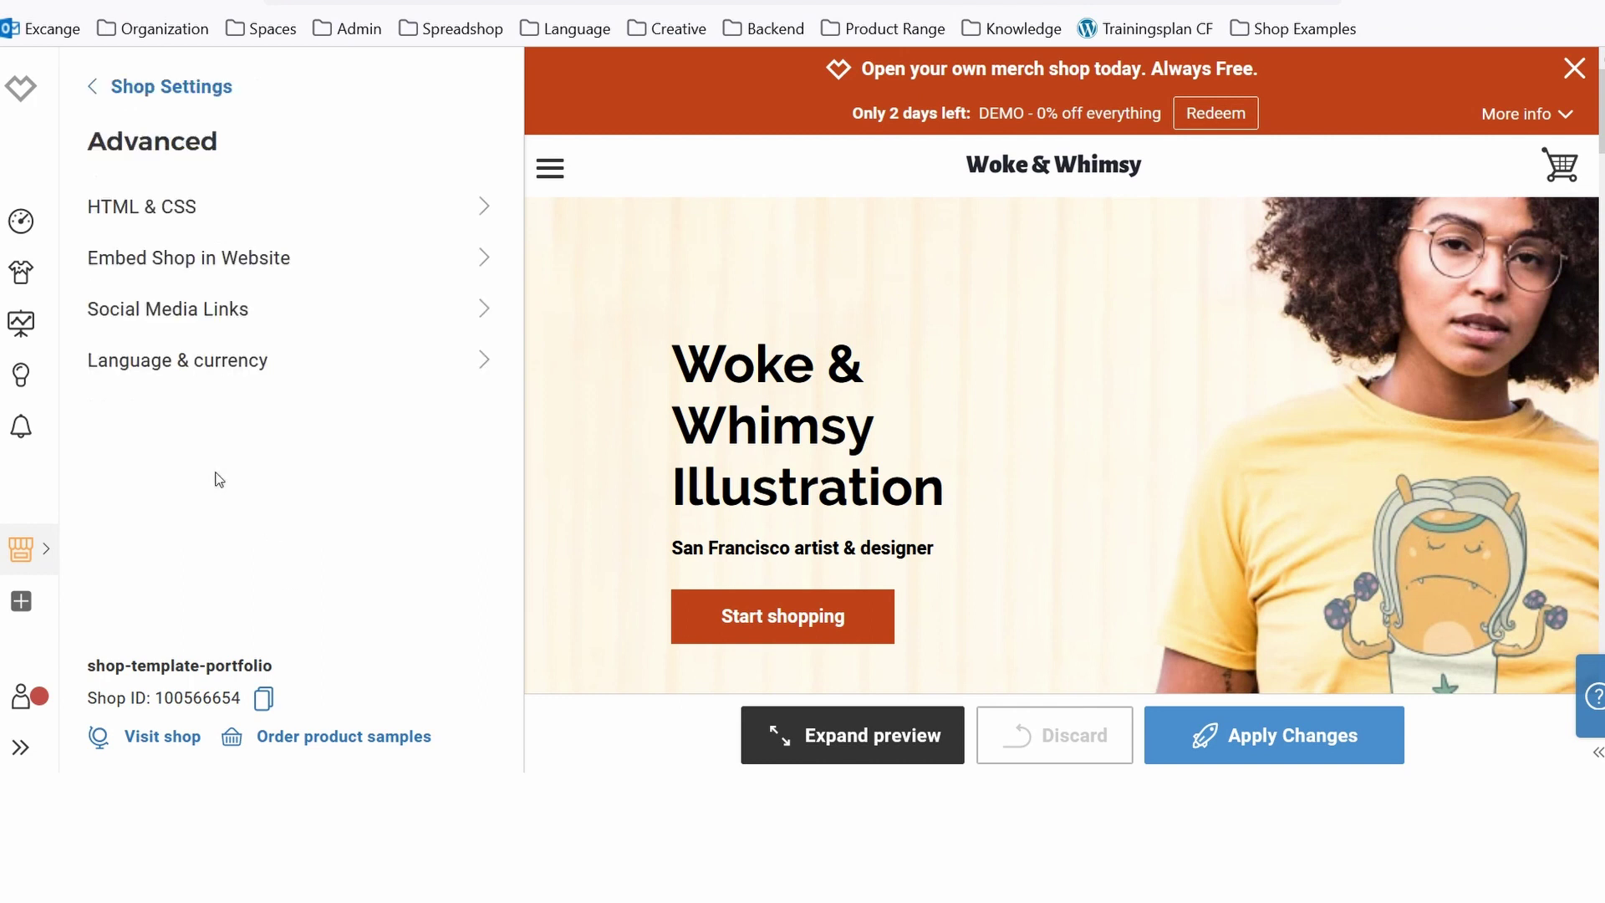
Step: Copy the JavaScript code from Embed Shop in Website and move to the WordPress Pages admin
left_click(211, 263)
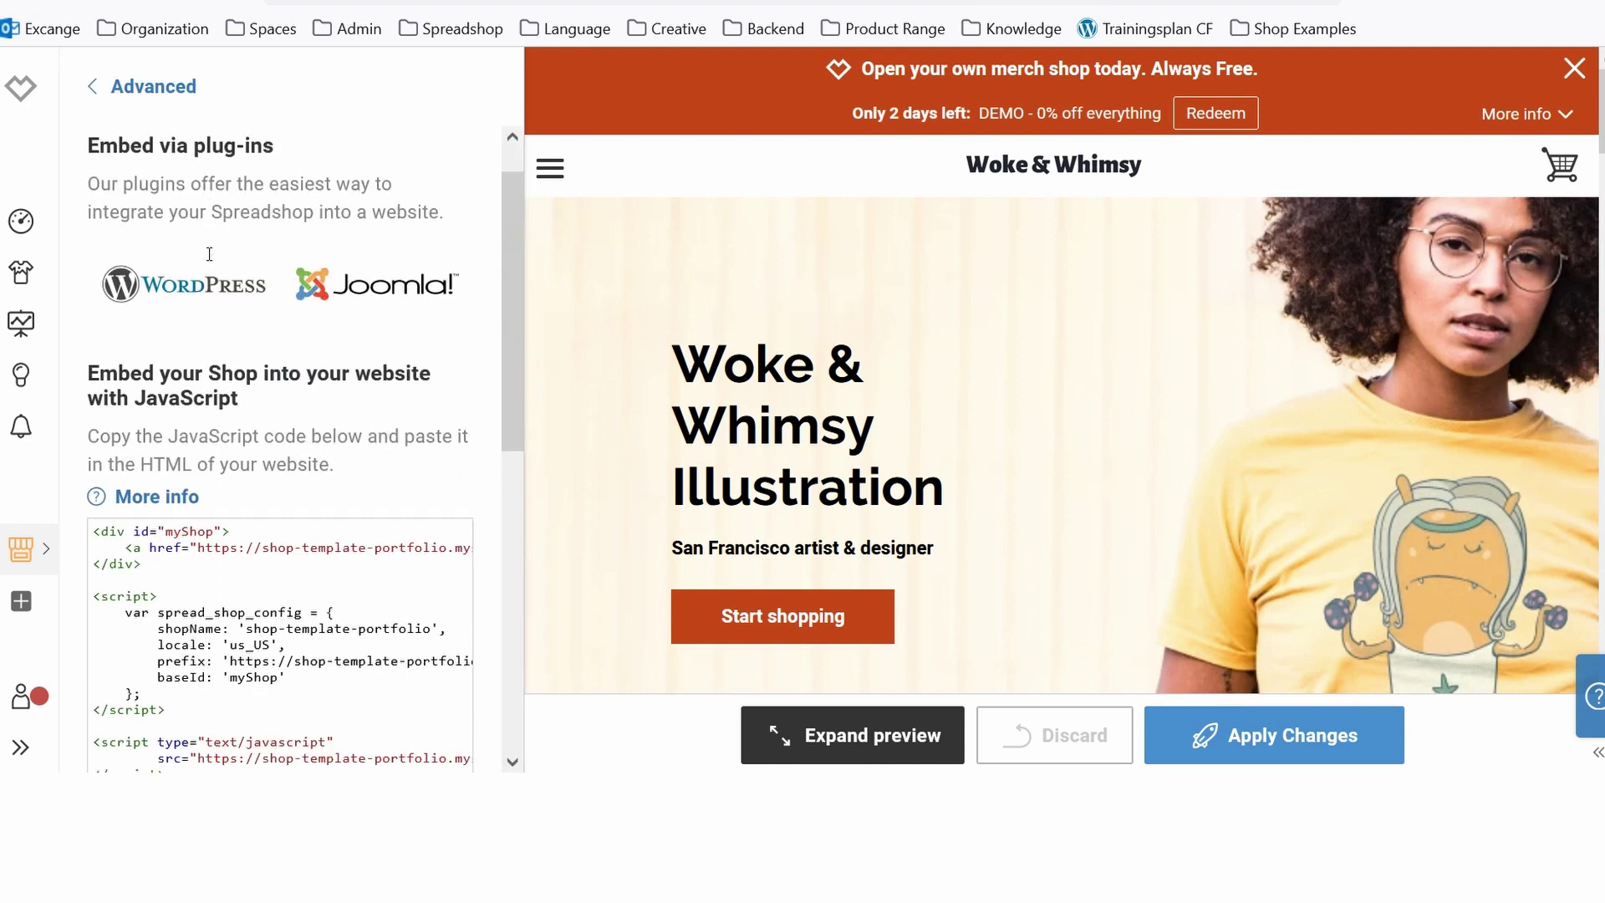
scroll(211, 257, "down", 4)
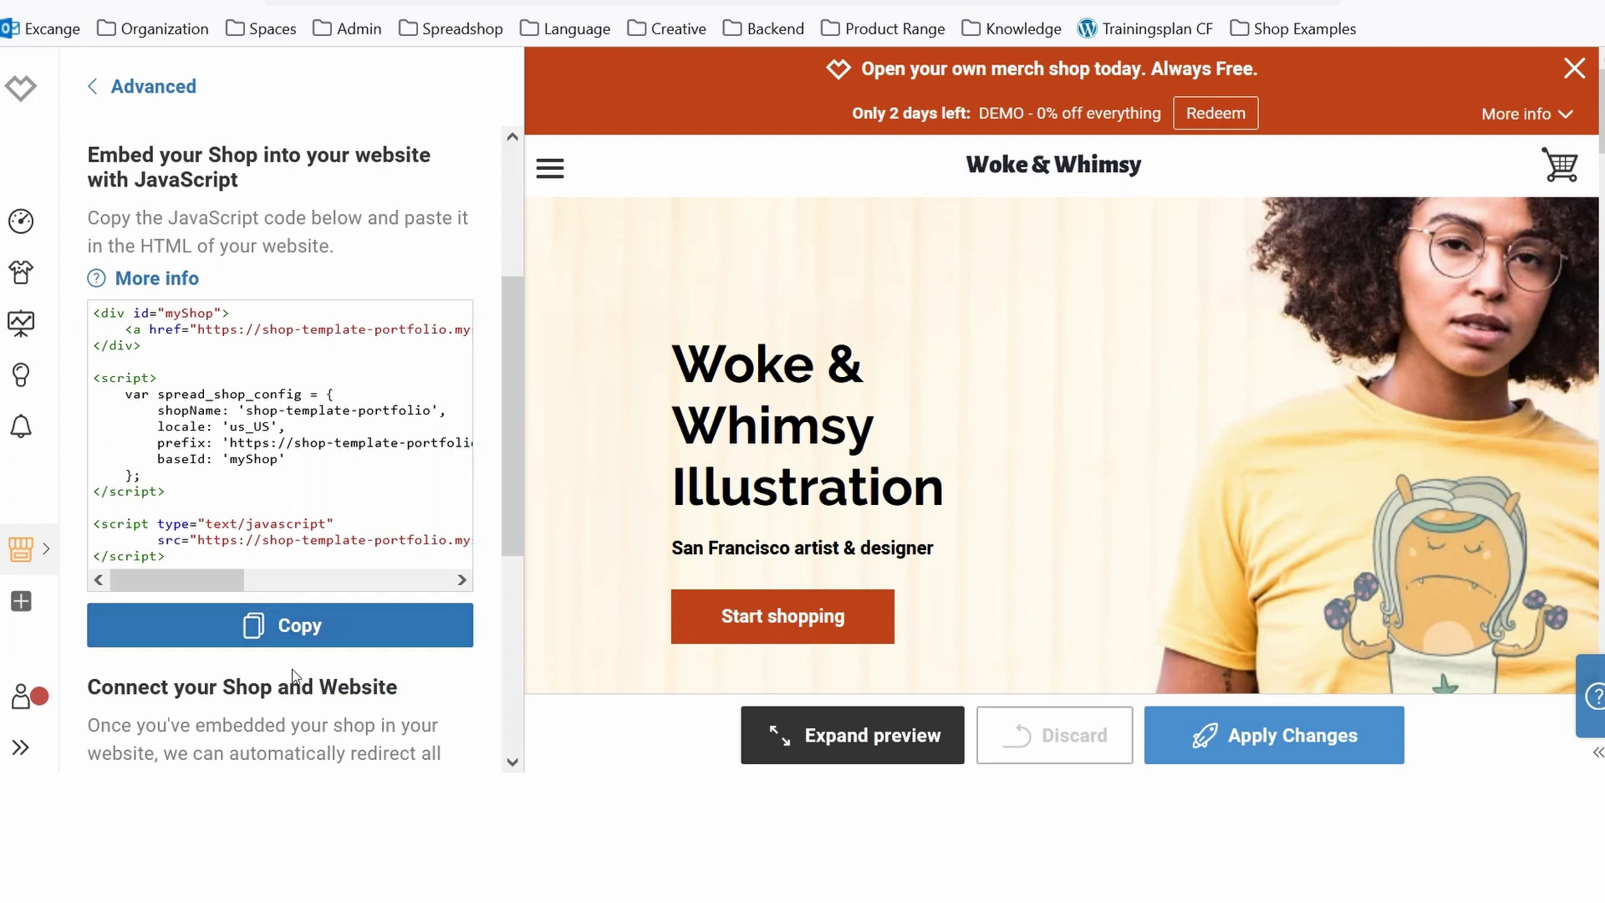
left_click(291, 628)
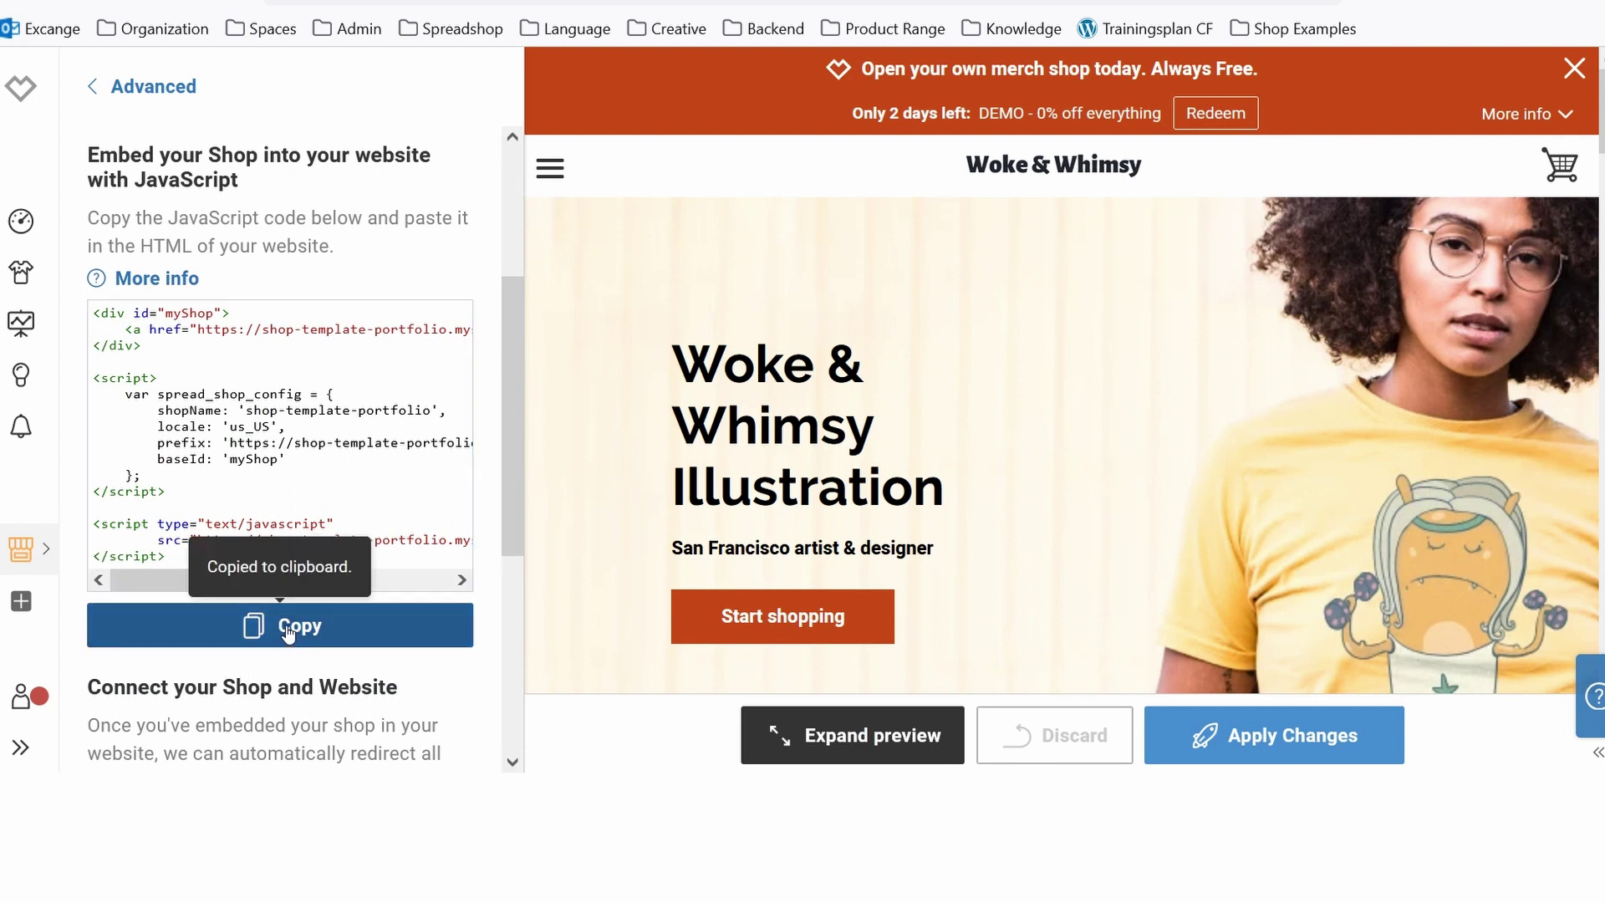
key("ctrl+Tab")
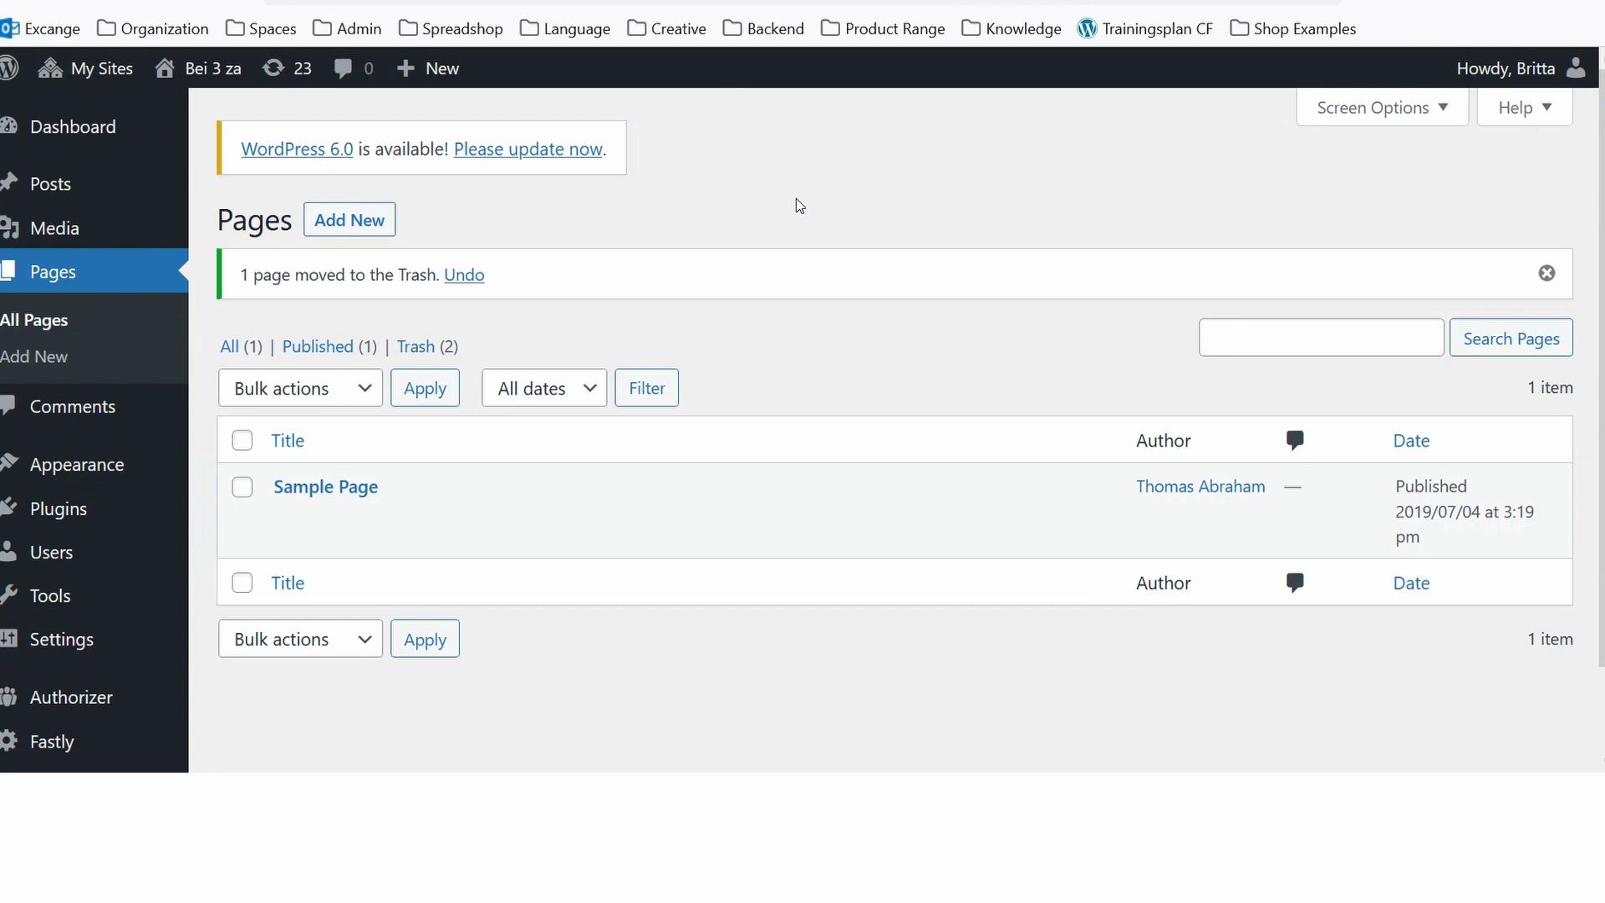
Step: Create a new page from the WordPress Pages screen
left_click(356, 219)
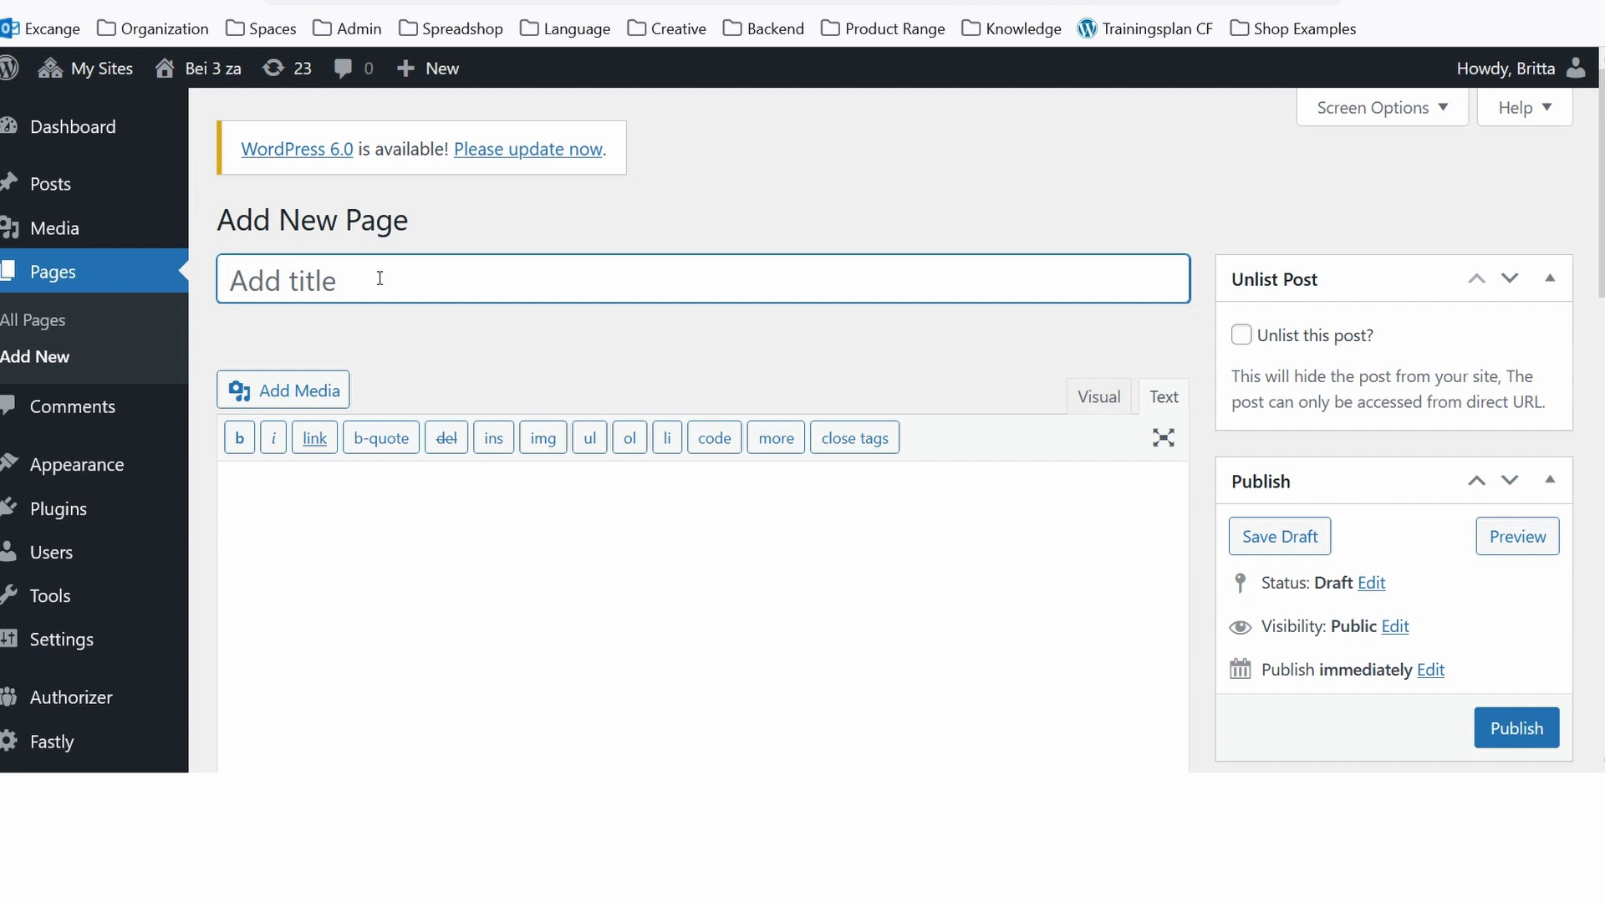
type("Merchandise")
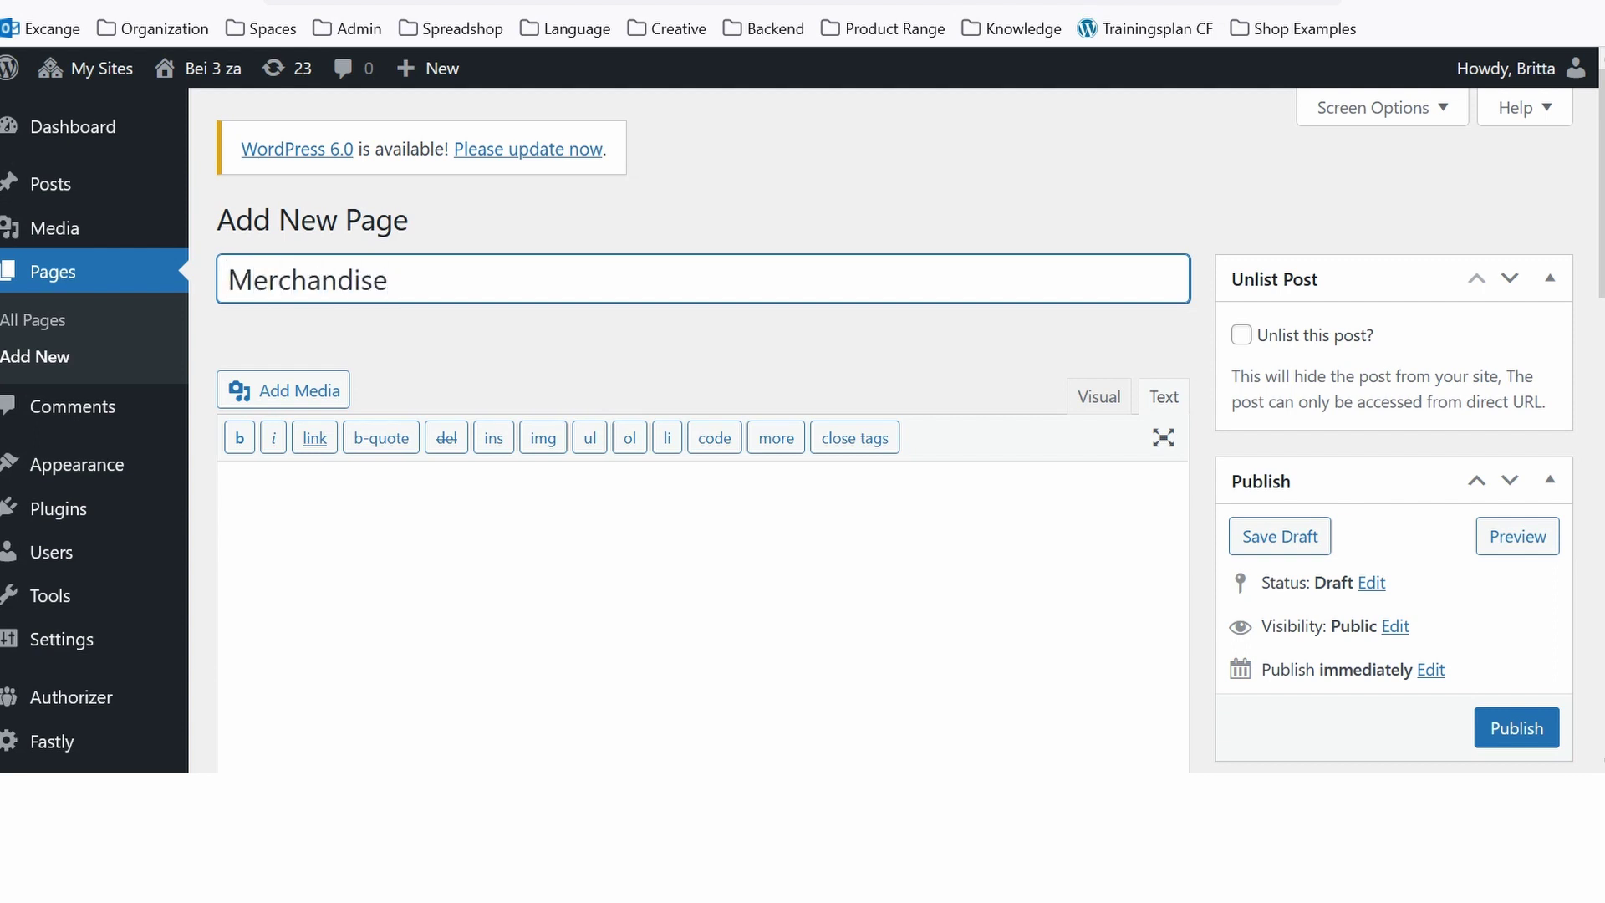
scroll(1082, 489, "down", 2)
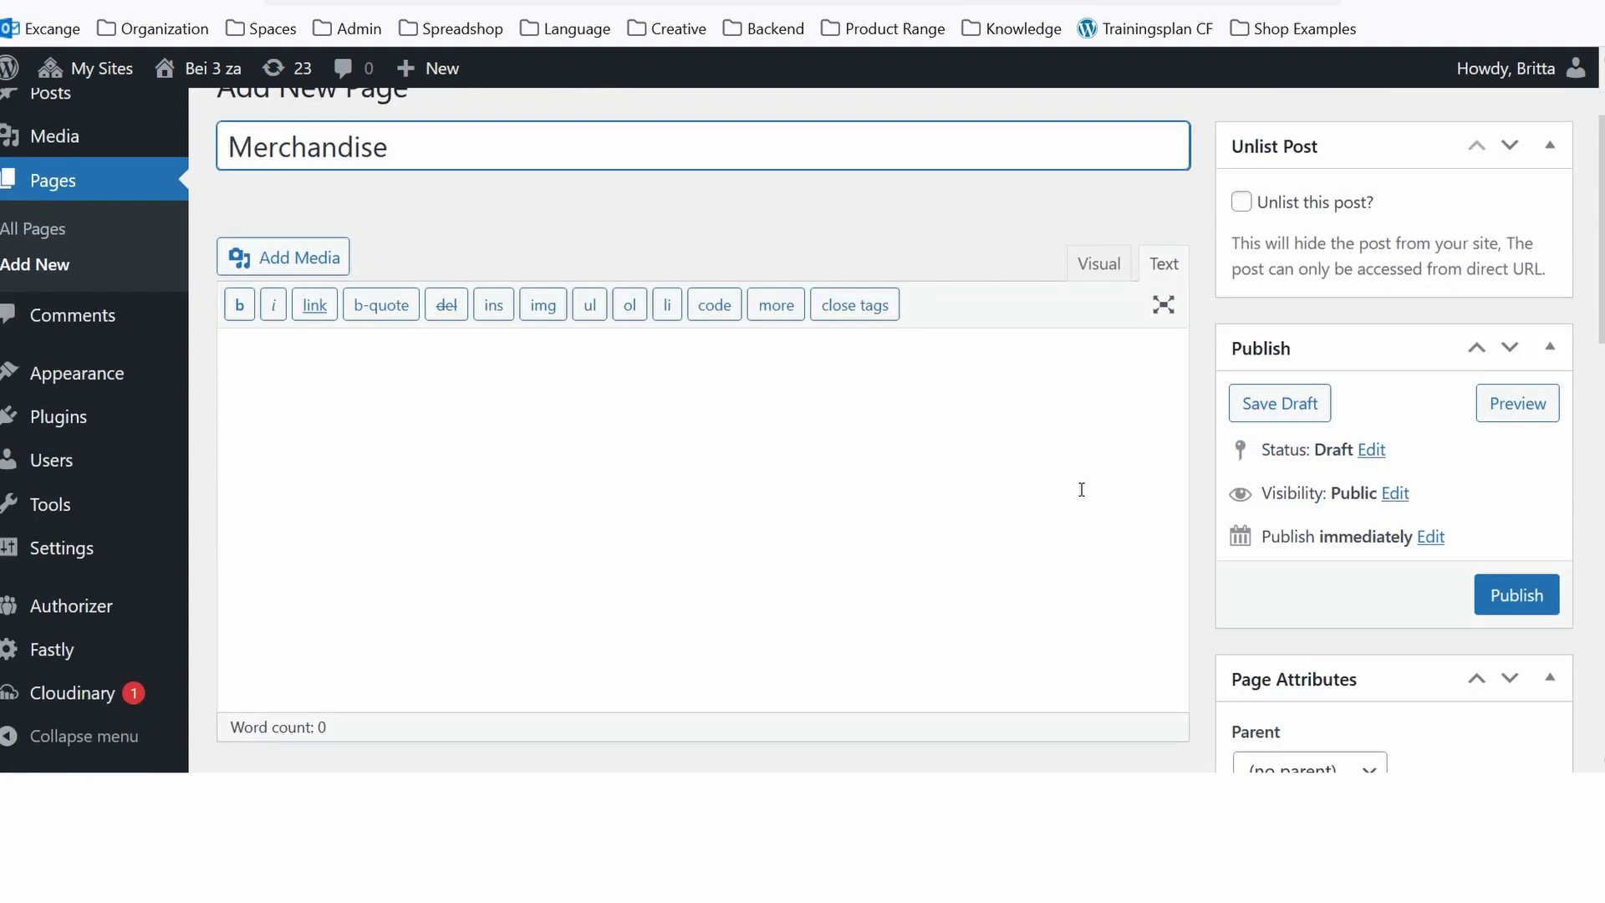
Step: Paste the Spreadshop JavaScript embed code into the Merchandise page's Text (HTML) editor
left_click(1099, 265)
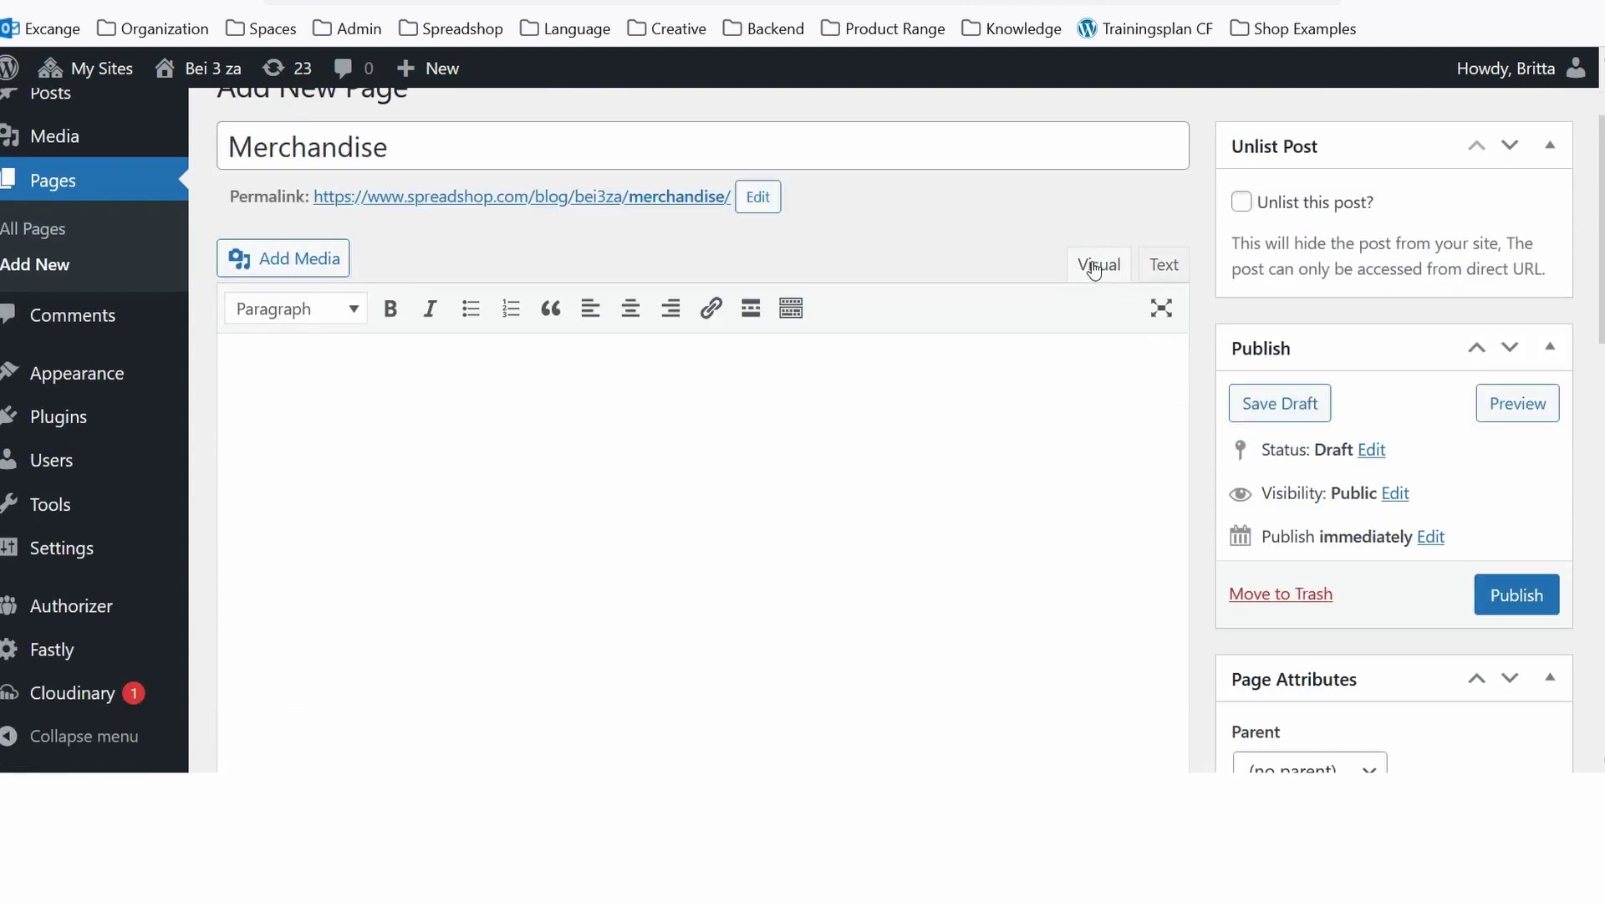
left_click(1166, 265)
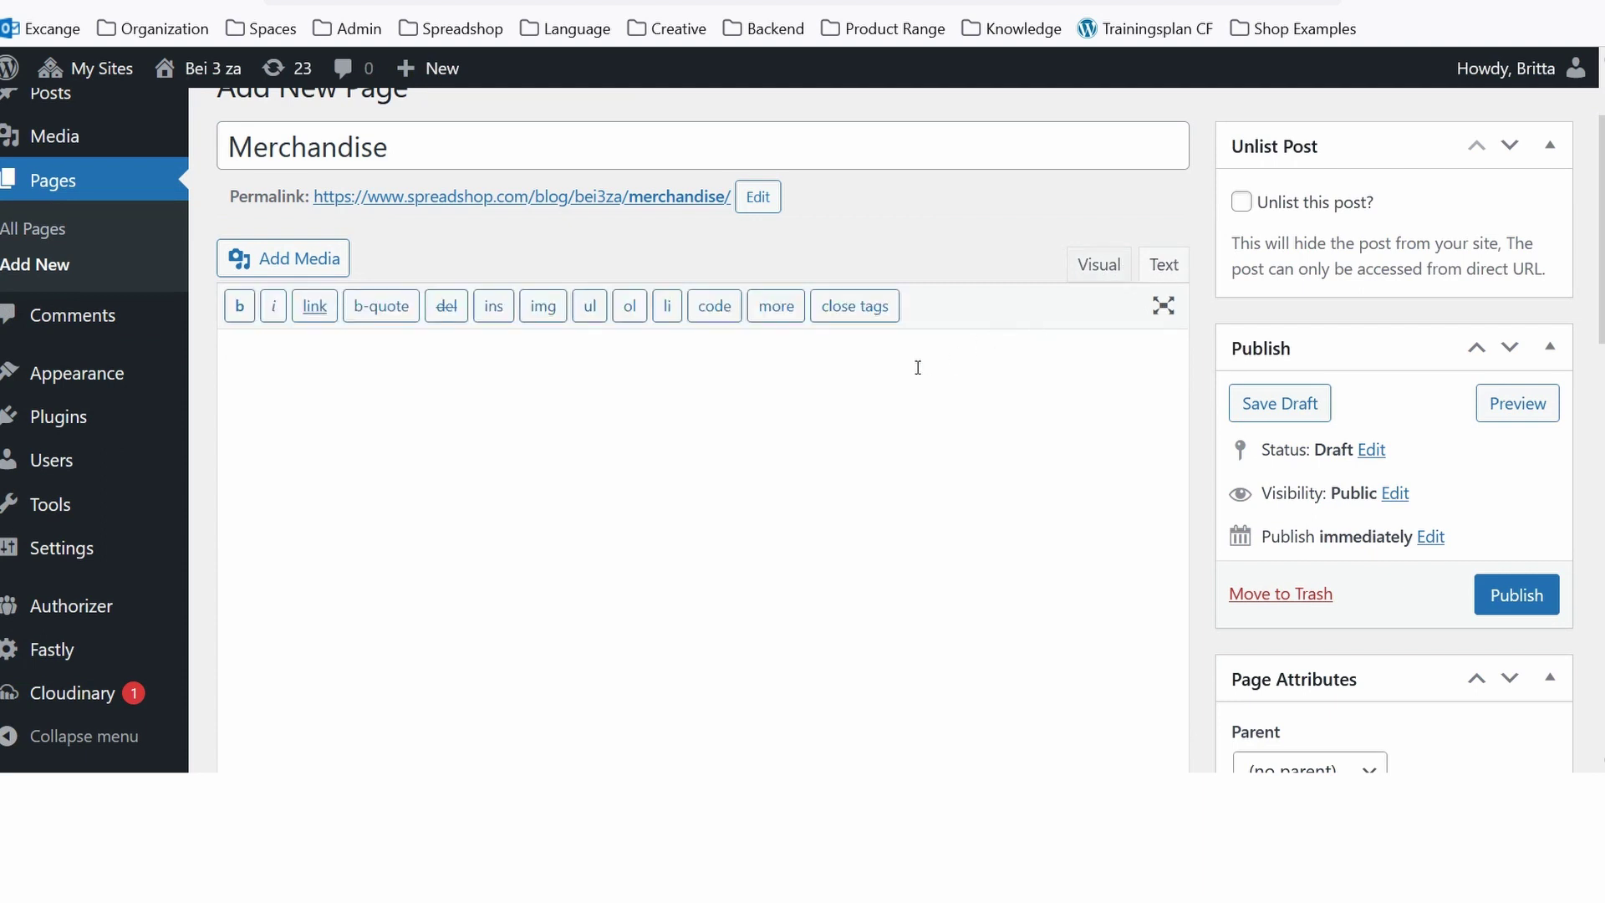
key("ctrl+v")
scroll(980, 421, "down", 3)
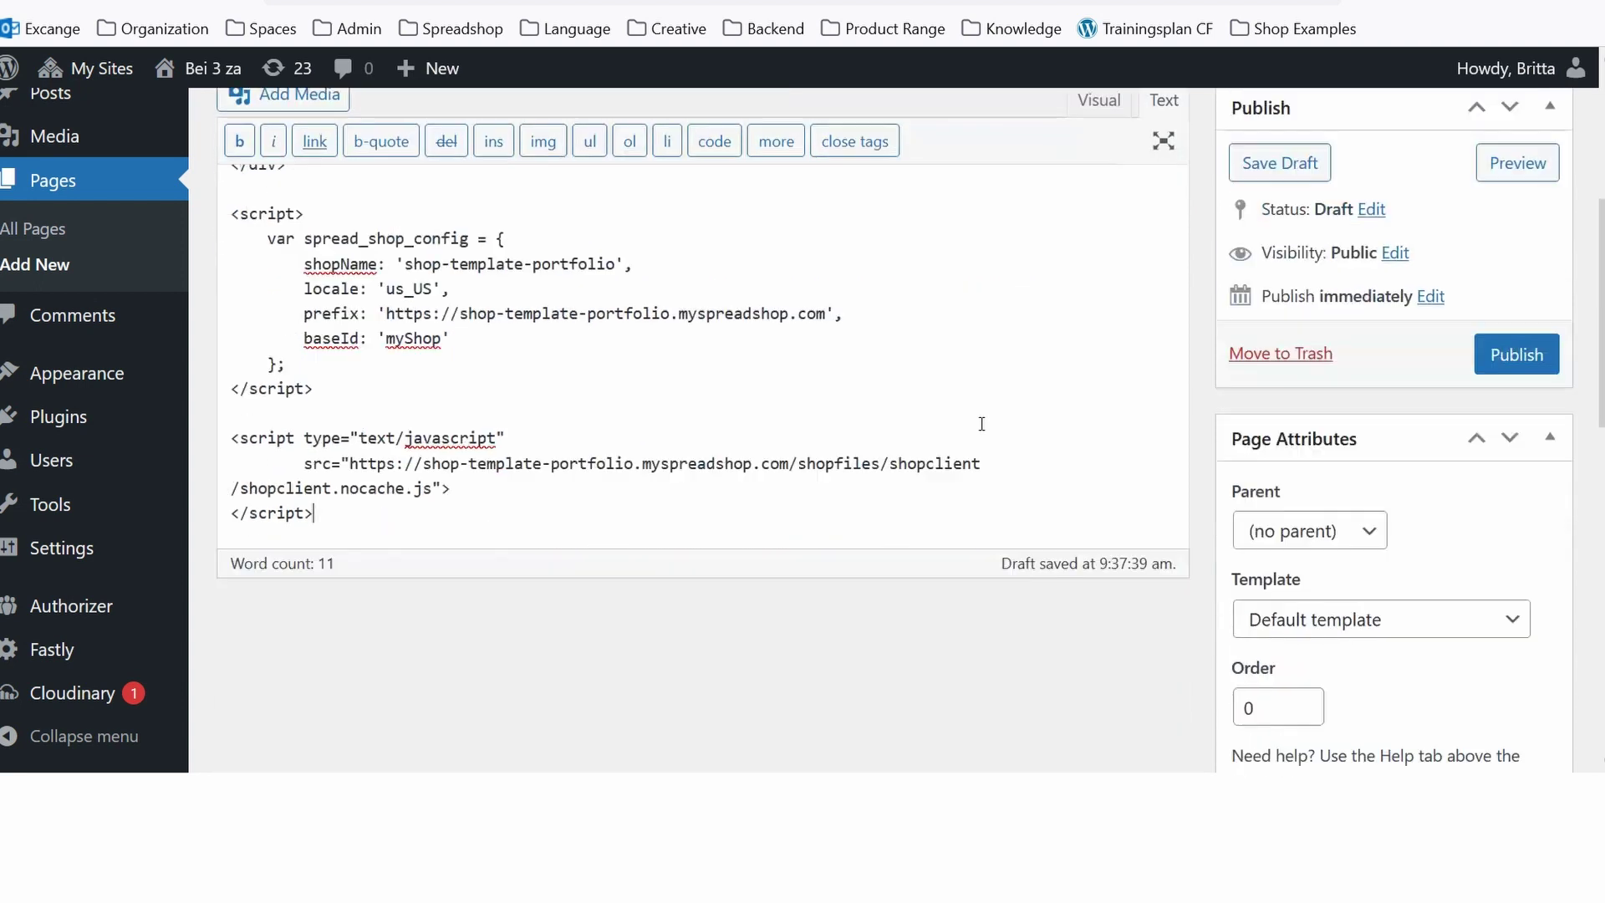
scroll(980, 422, "down", 1)
scroll(981, 447, "up", 4)
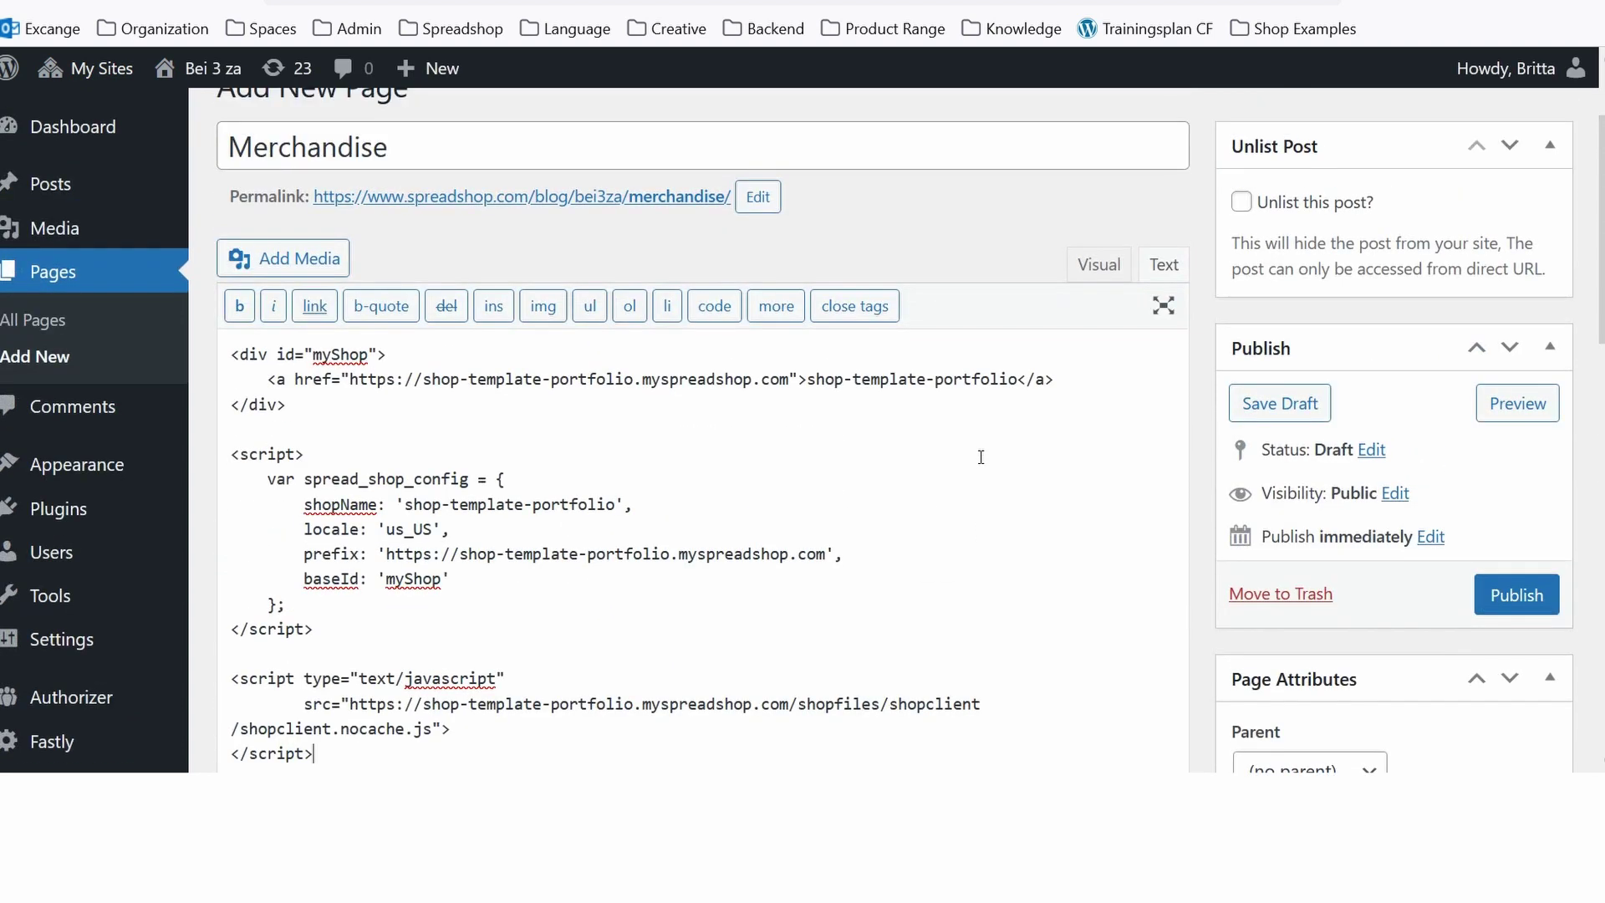
left_click(1514, 402)
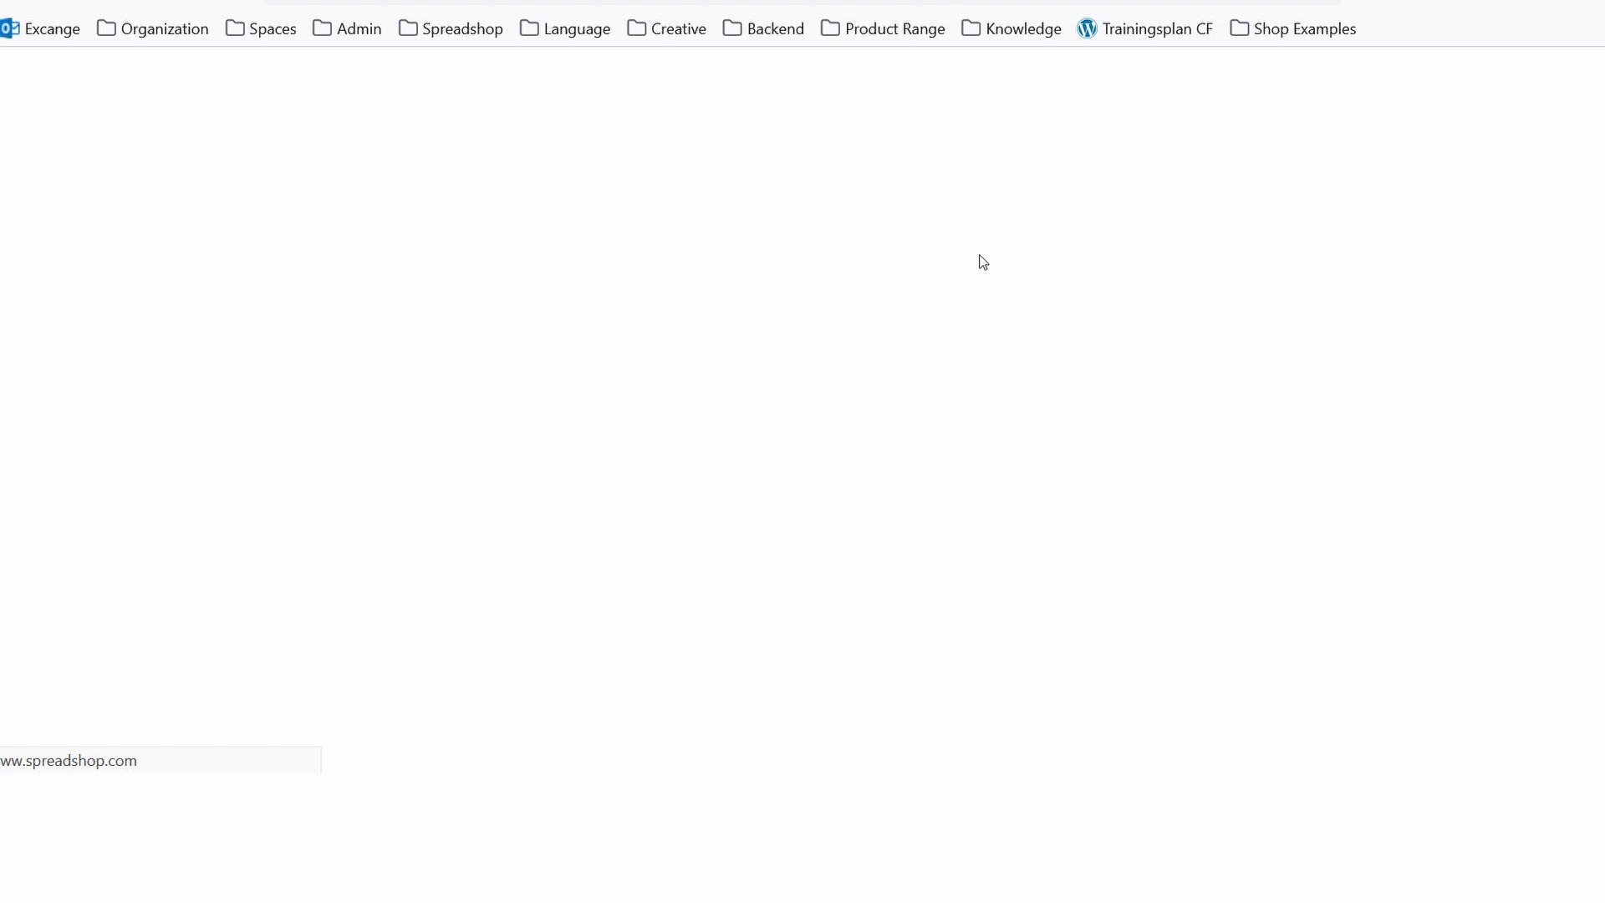
scroll(896, 390, "down", 3)
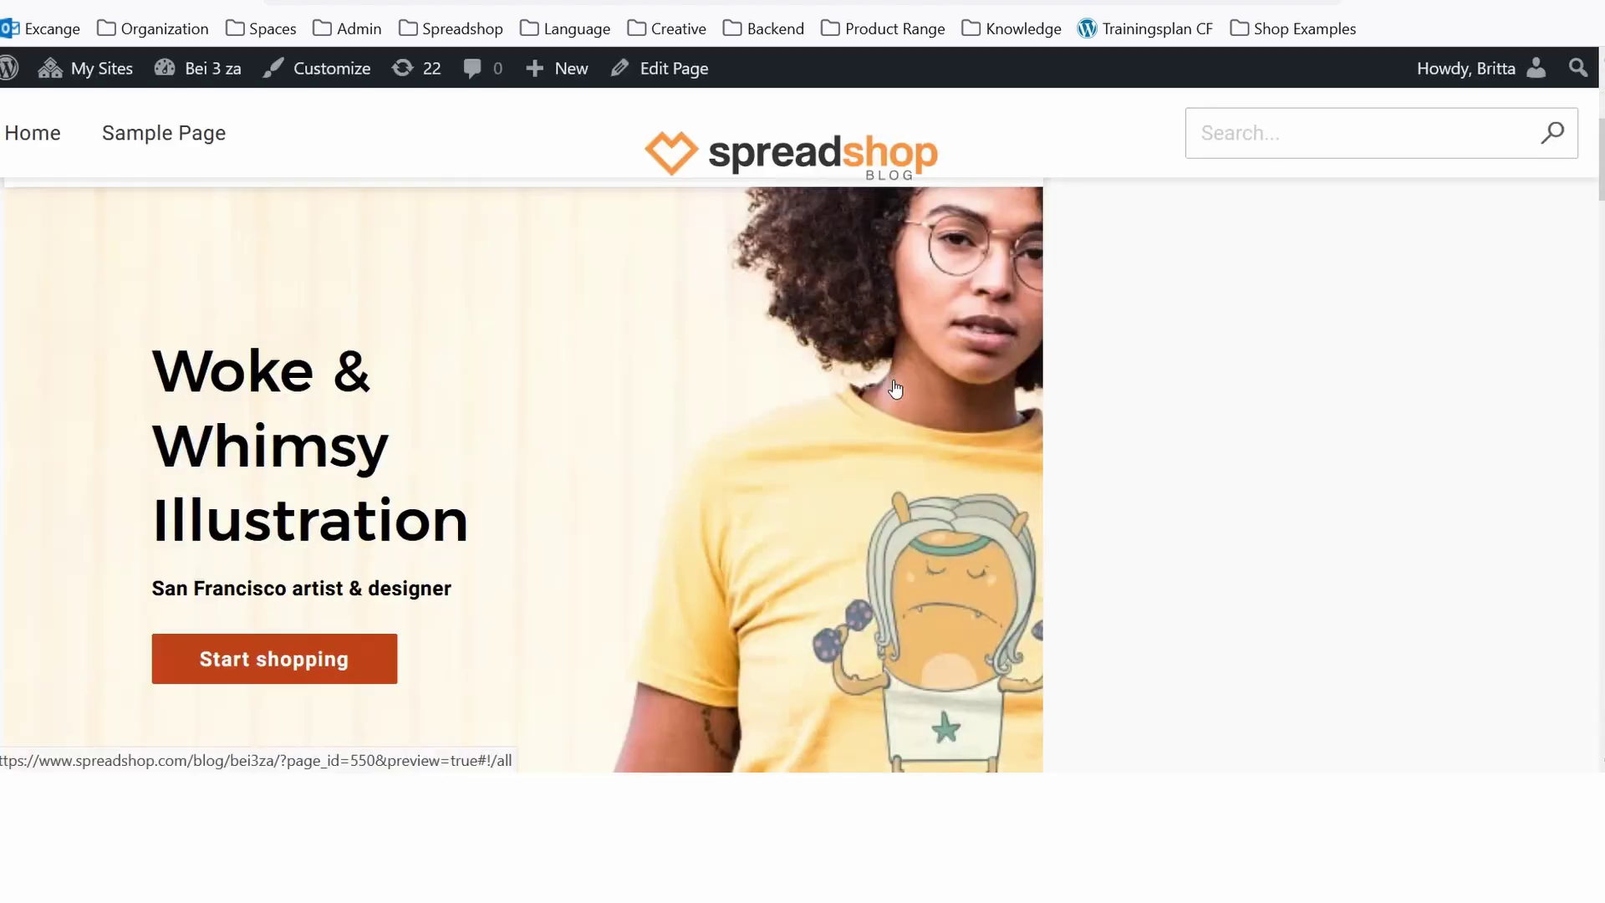
scroll(895, 388, "down", 4)
scroll(896, 388, "down", 4)
scroll(895, 388, "down", 4)
scroll(896, 388, "down", 3)
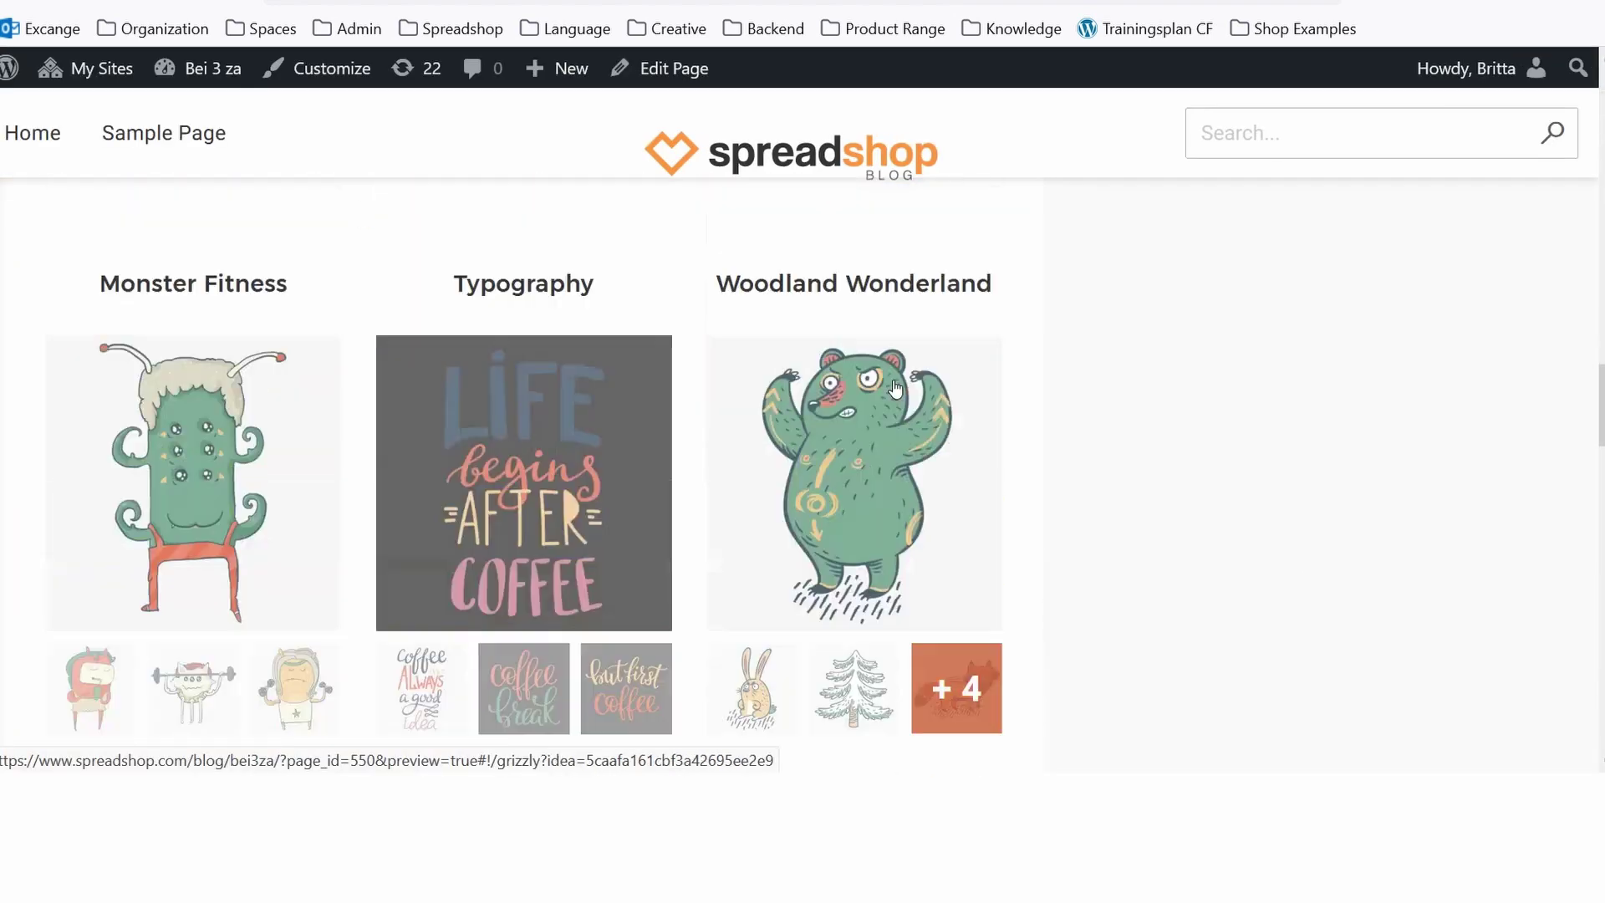
scroll(895, 388, "up", 8)
key("ctrl+Tab")
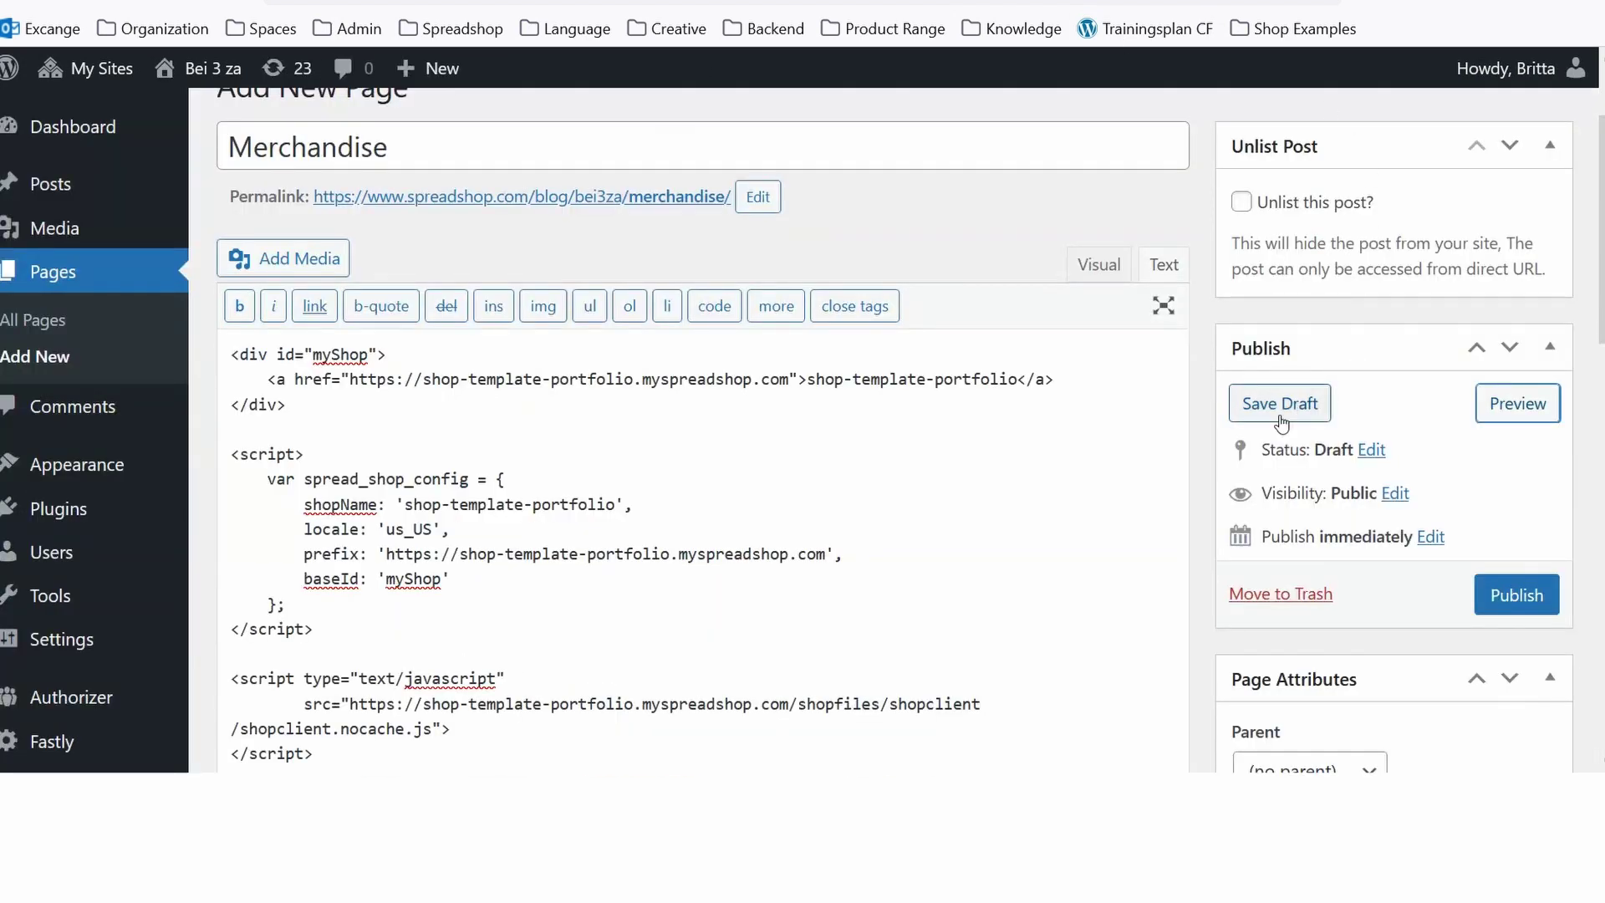